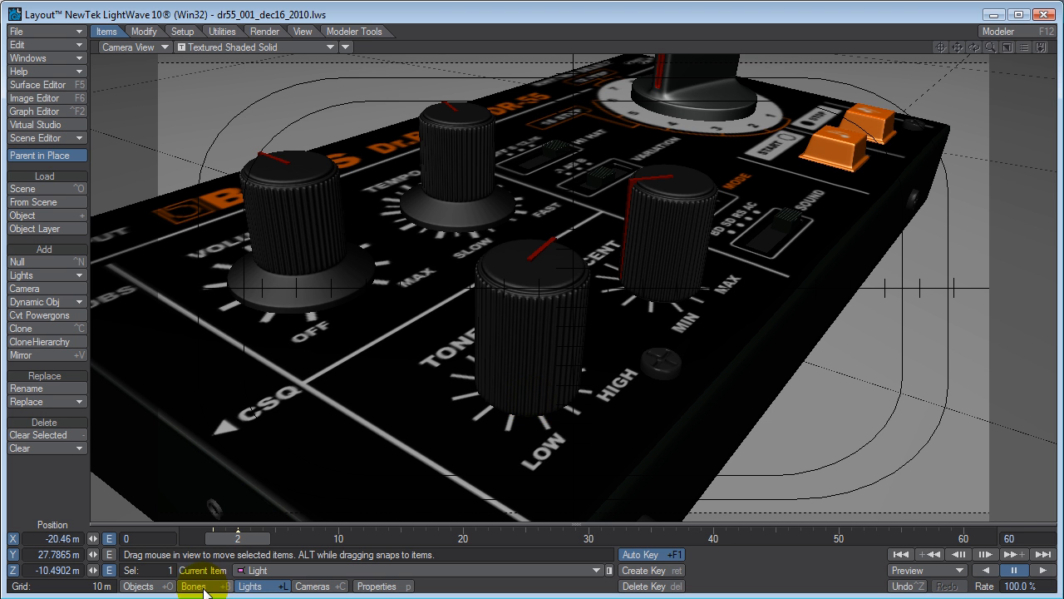
# - Display the dr55 object in Textured Shaded Solid Wireframe and examine its point, polygon and subpatch details in Object Properties
pyautogui.click(138, 586)
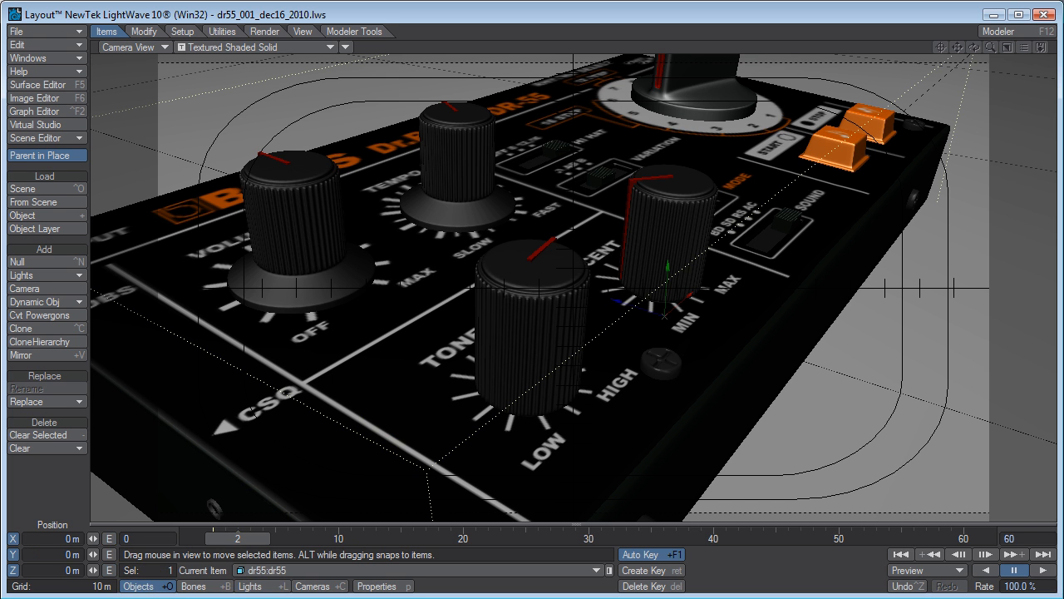
pyautogui.click(226, 48)
pyautogui.click(228, 62)
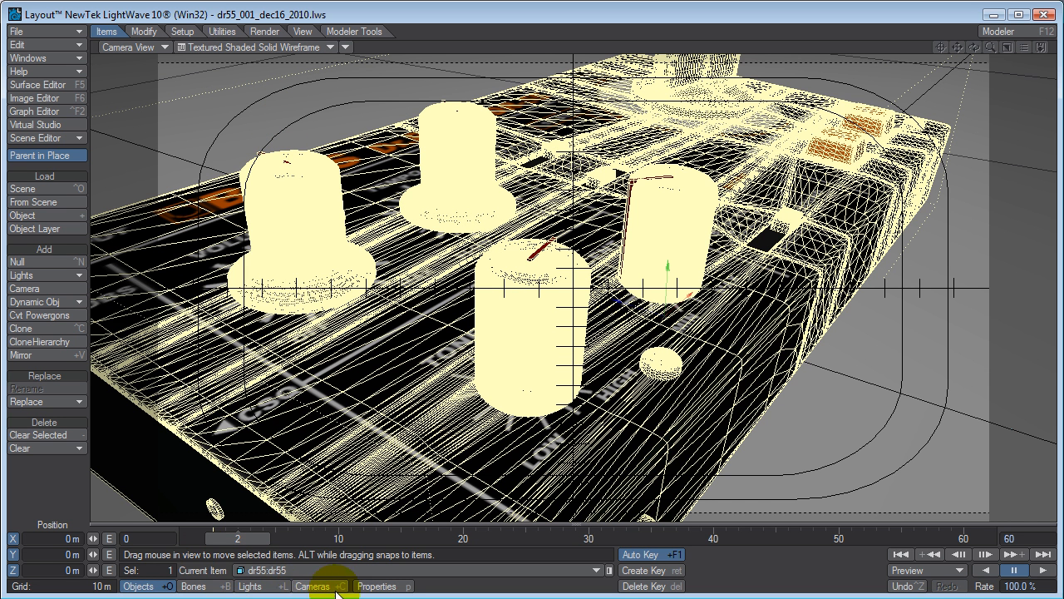
pyautogui.click(371, 587)
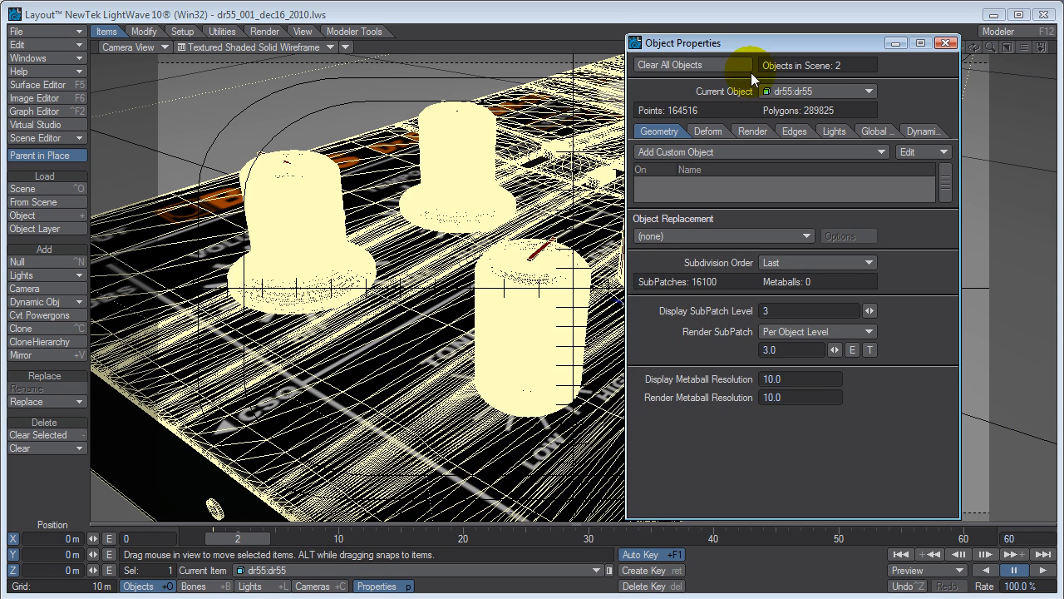
pyautogui.moveTo(735, 53); pyautogui.dragTo(626, 58)
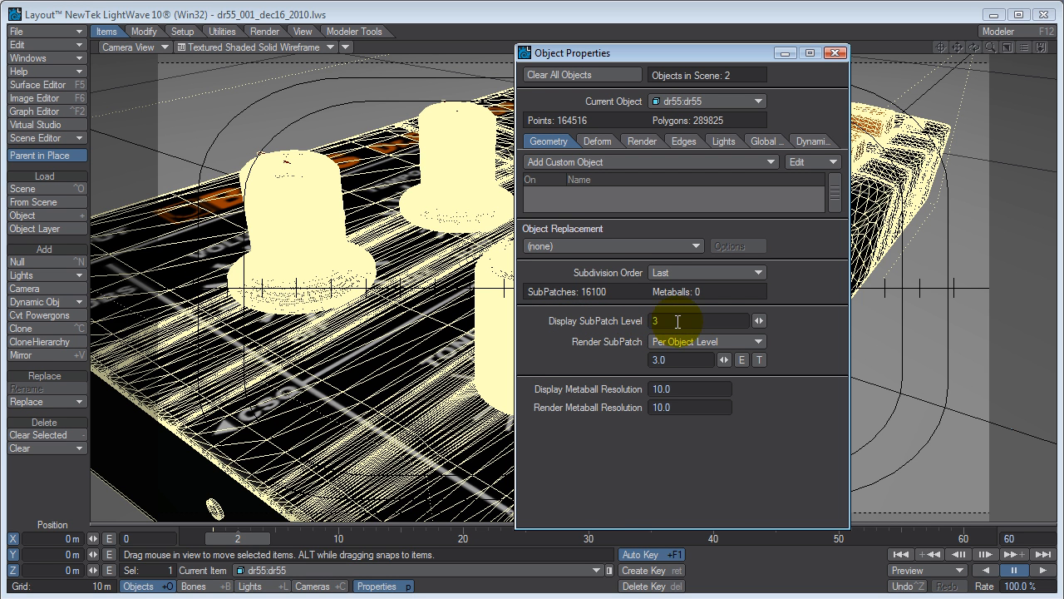
pyautogui.click(836, 52)
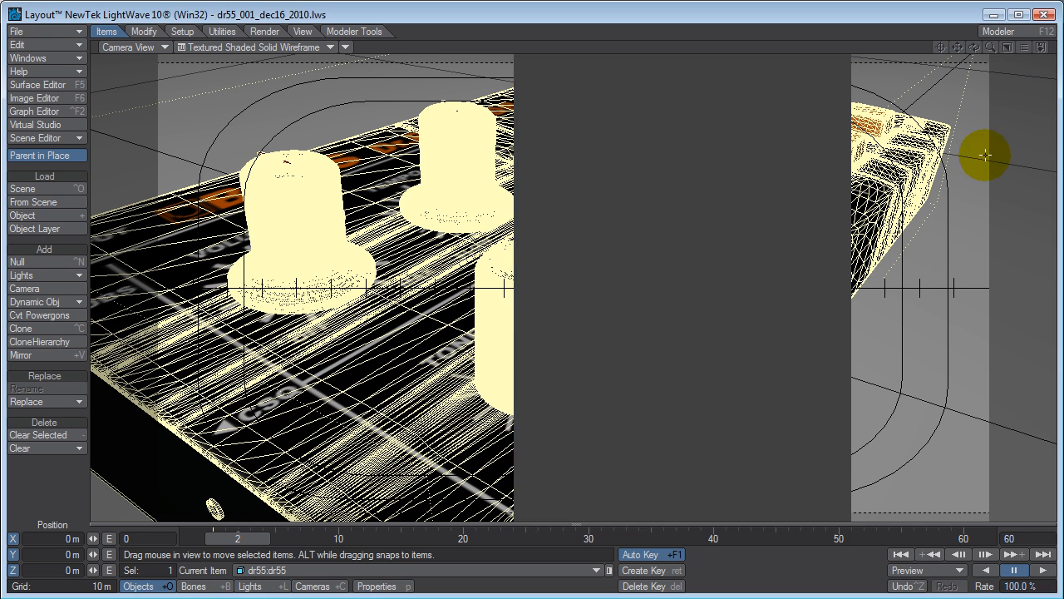
# - Set the camera viewport's shading mode to VPR
pyautogui.click(243, 47)
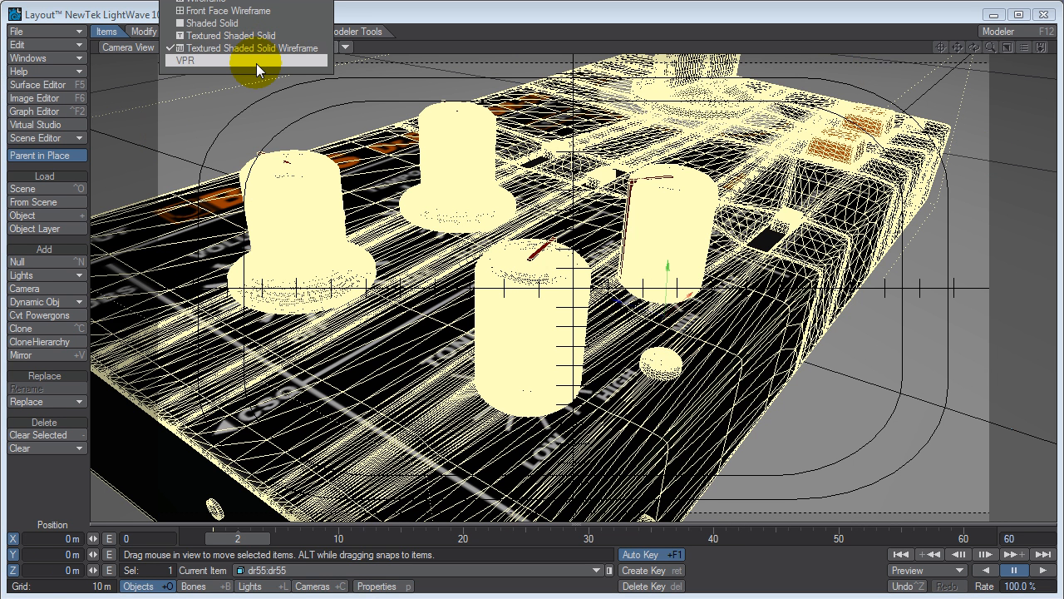
pyautogui.click(256, 62)
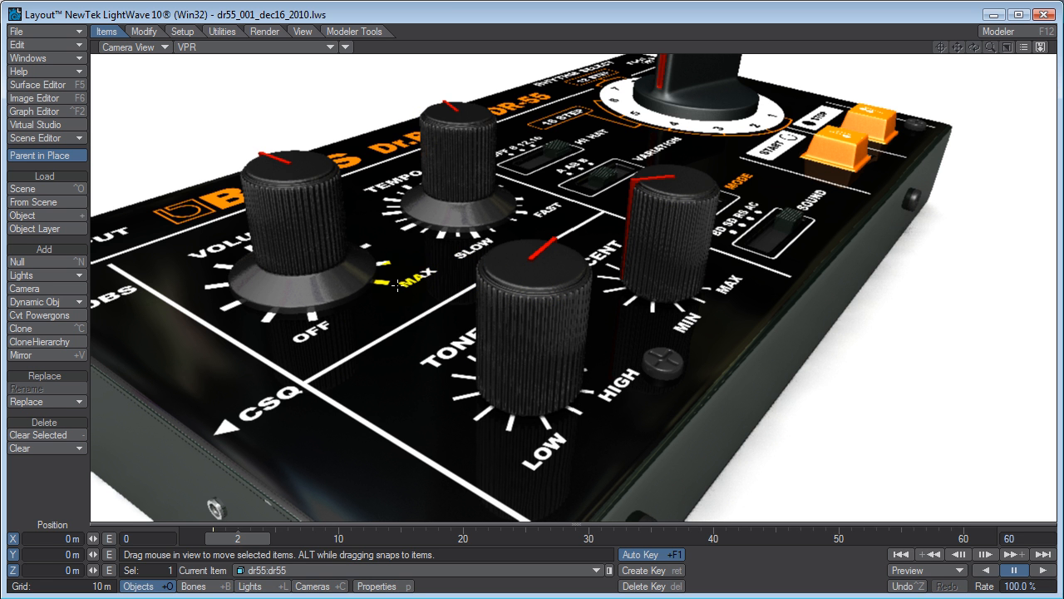
# - Move and rotate the camera to frame the whole drum machine, with a position of about -4.2 m, 8.47 m, -12.93 m
pyautogui.click(292, 587)
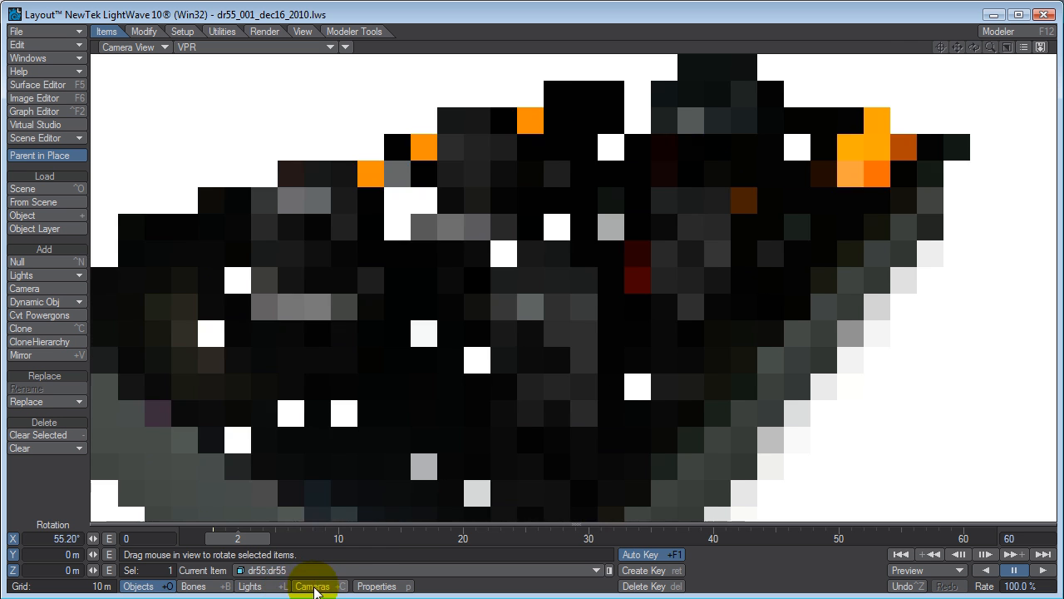
pyautogui.moveTo(457, 263); pyautogui.dragTo(259, 84)
pyautogui.moveTo(259, 84); pyautogui.dragTo(259, 84, button='right')
pyautogui.press('y')
pyautogui.moveTo(416, 259); pyautogui.dragTo(252, 97)
pyautogui.press('t')
pyautogui.moveTo(684, 302); pyautogui.dragTo(257, 86)
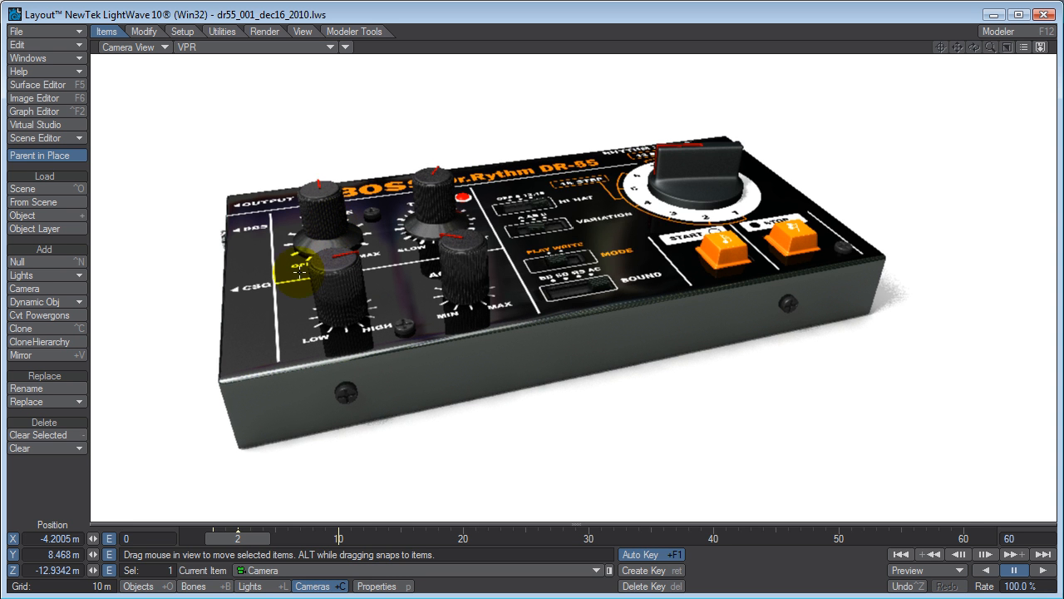
# - Restrict the VPR preview to a limited region around the knobs, move and resize that region, and turn it off
pyautogui.moveTo(274, 275); pyautogui.dragTo(405, 122)
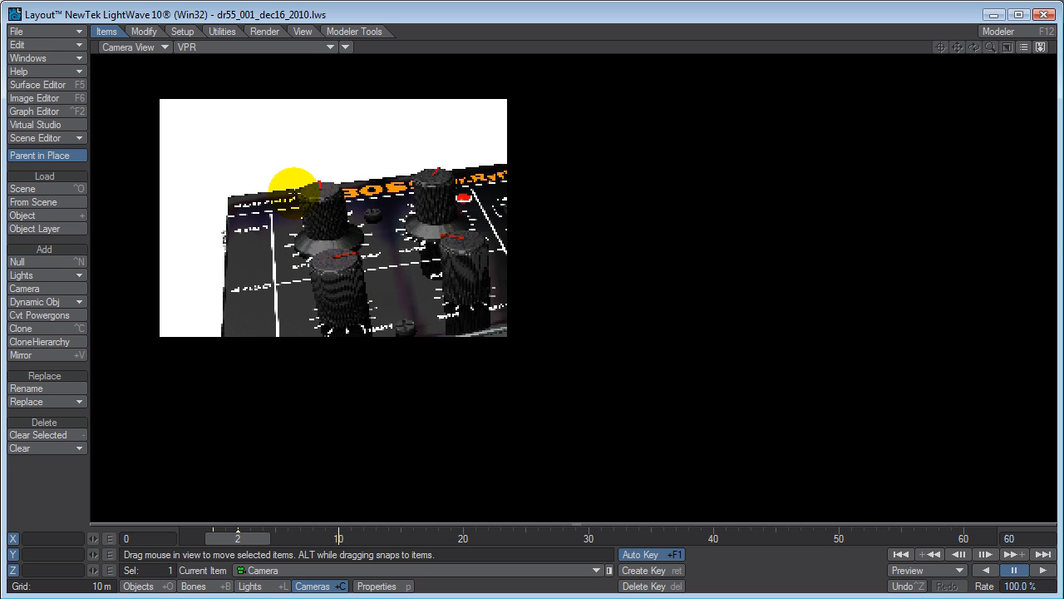
pyautogui.moveTo(285, 208); pyautogui.dragTo(495, 229)
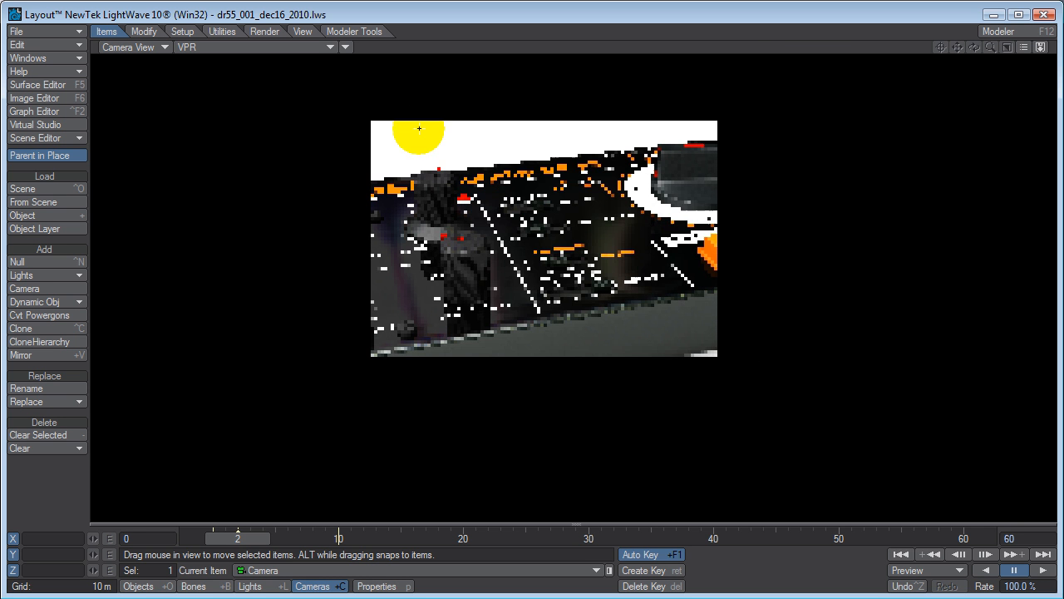
pyautogui.moveTo(441, 122); pyautogui.dragTo(416, 162)
pyautogui.moveTo(362, 215); pyautogui.dragTo(168, 215)
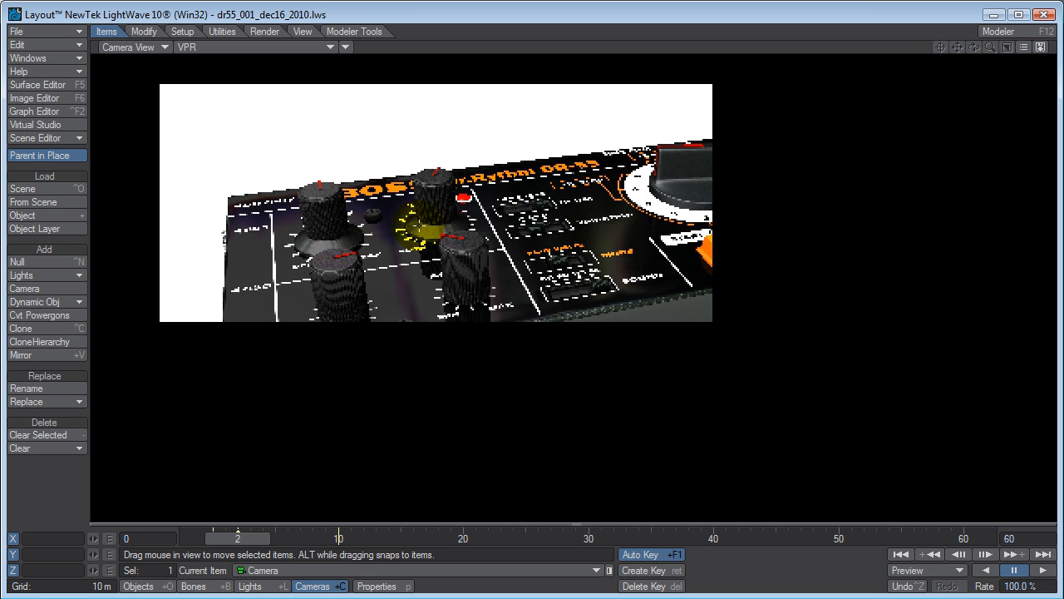
pyautogui.moveTo(258, 84); pyautogui.dragTo(241, 85)
pyautogui.moveTo(304, 236); pyautogui.dragTo(304, 312)
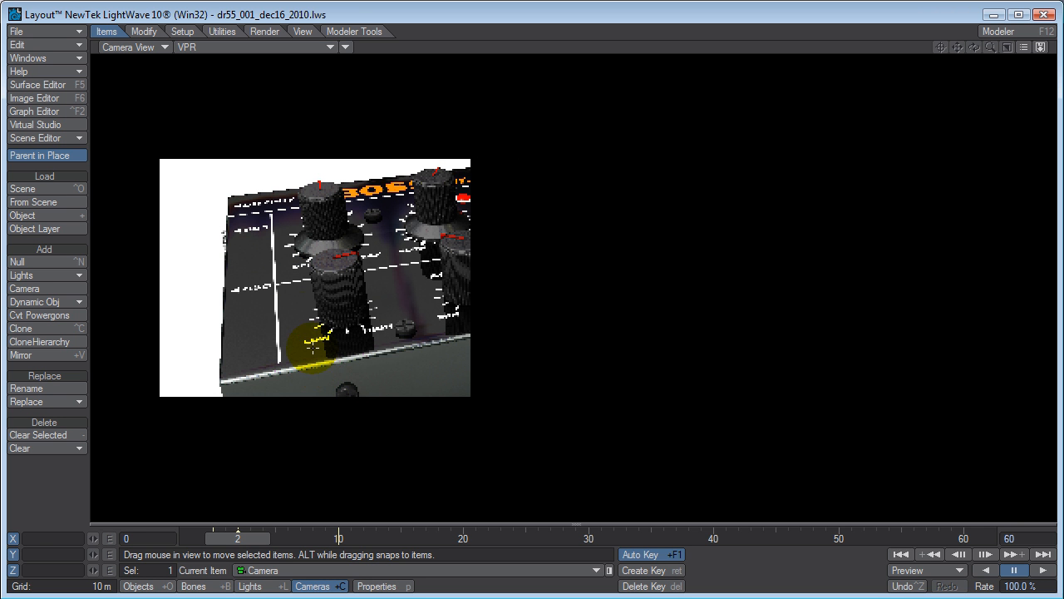
pyautogui.moveTo(301, 319); pyautogui.dragTo(332, 311)
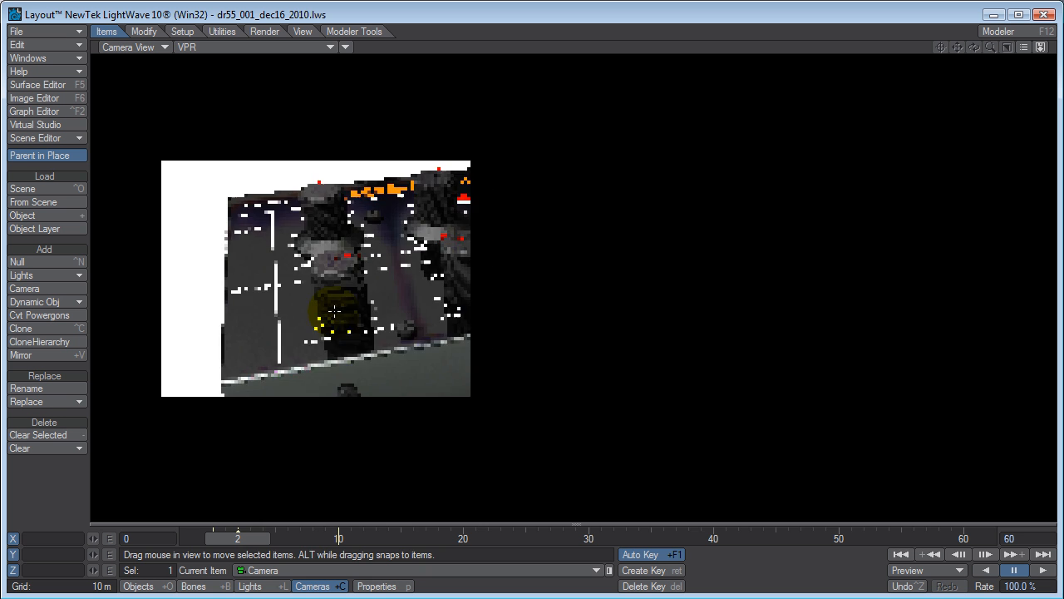
pyautogui.press('l')
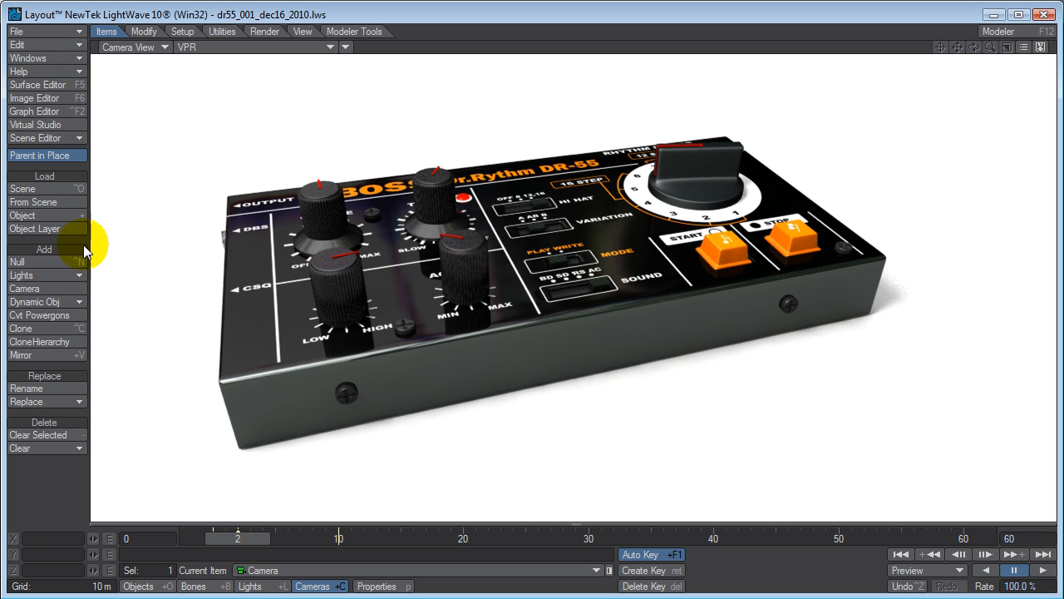
# - In the Surface Editor, set the dr55 knobs surface colour to bright green (0, 255, 0)
pyautogui.click(38, 85)
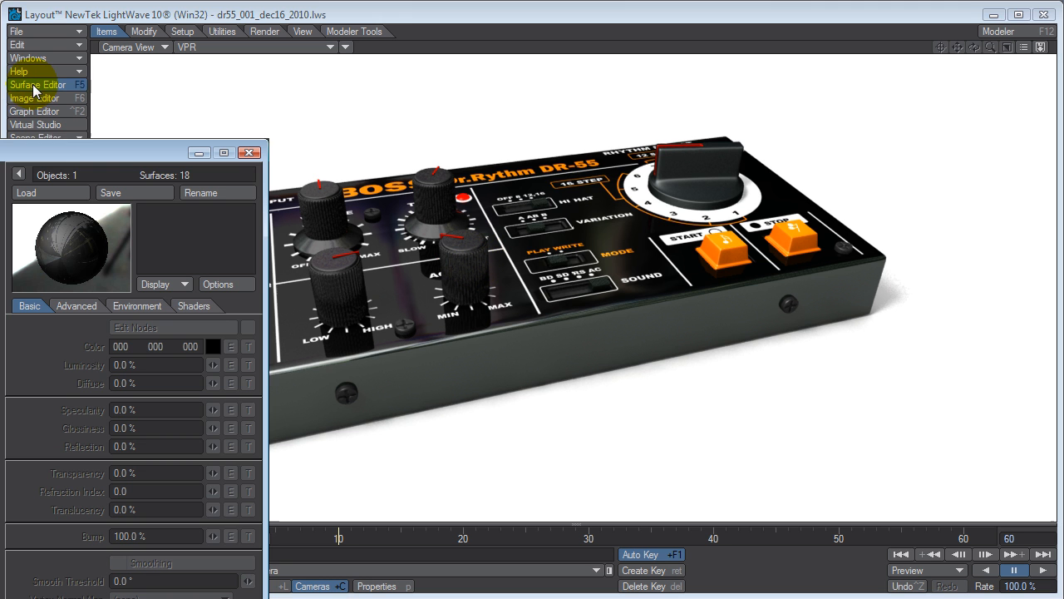
pyautogui.moveTo(18, 159); pyautogui.dragTo(771, 54)
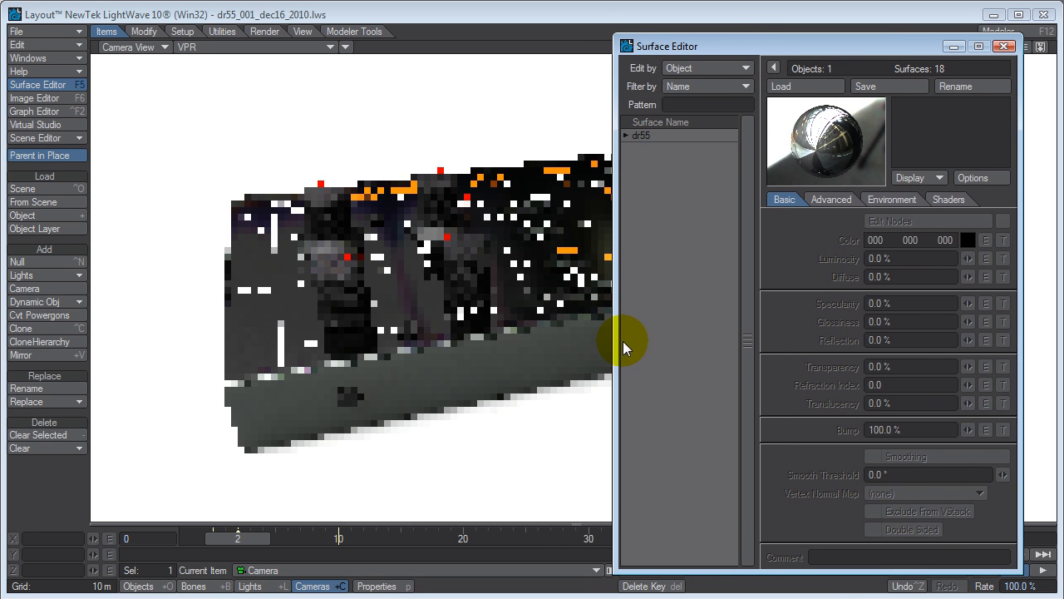
pyautogui.click(626, 136)
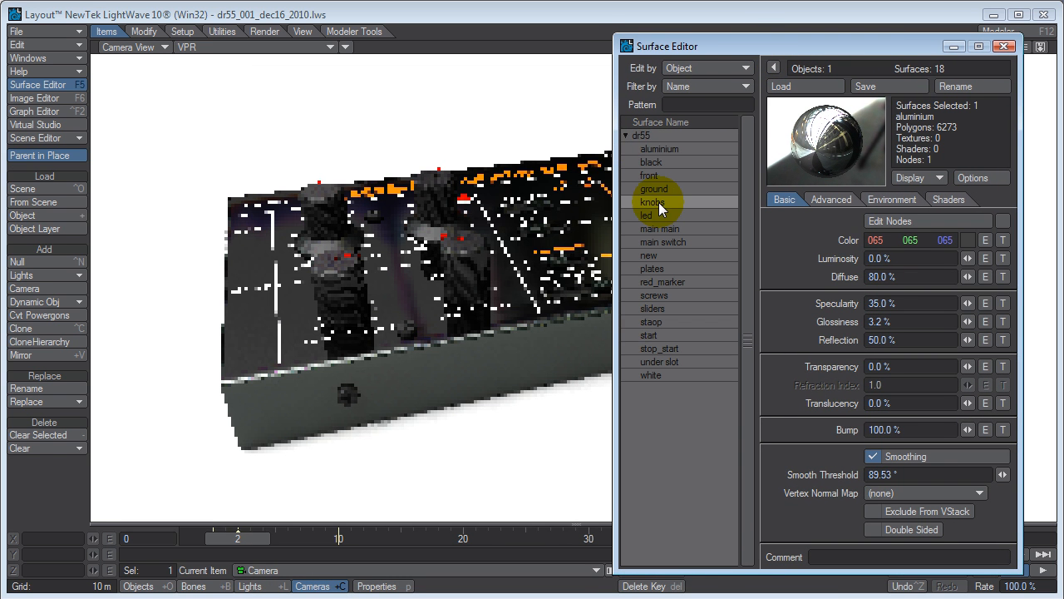
pyautogui.click(976, 239)
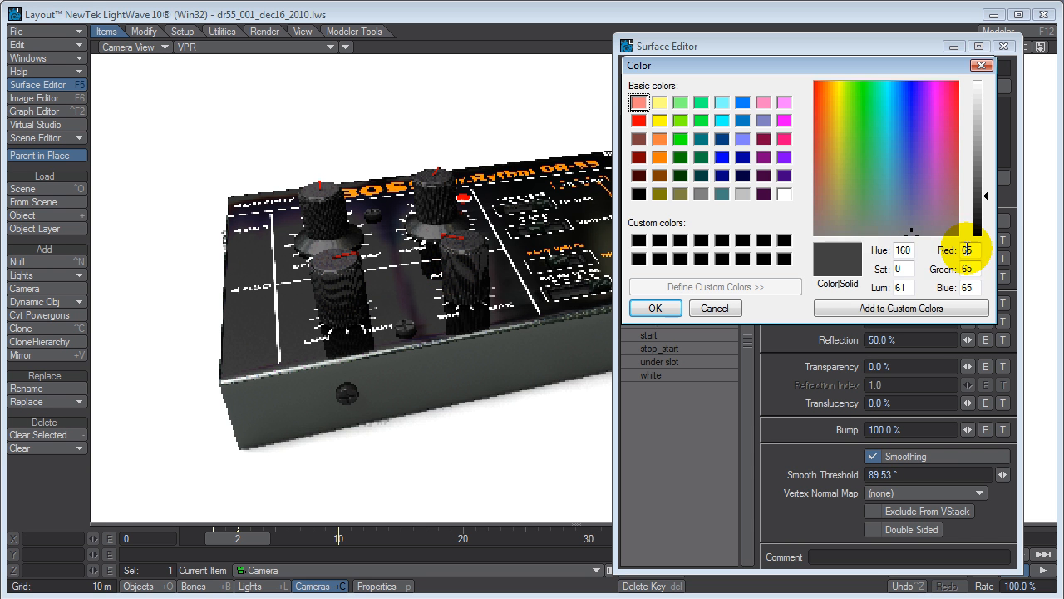
pyautogui.click(685, 144)
pyautogui.click(655, 308)
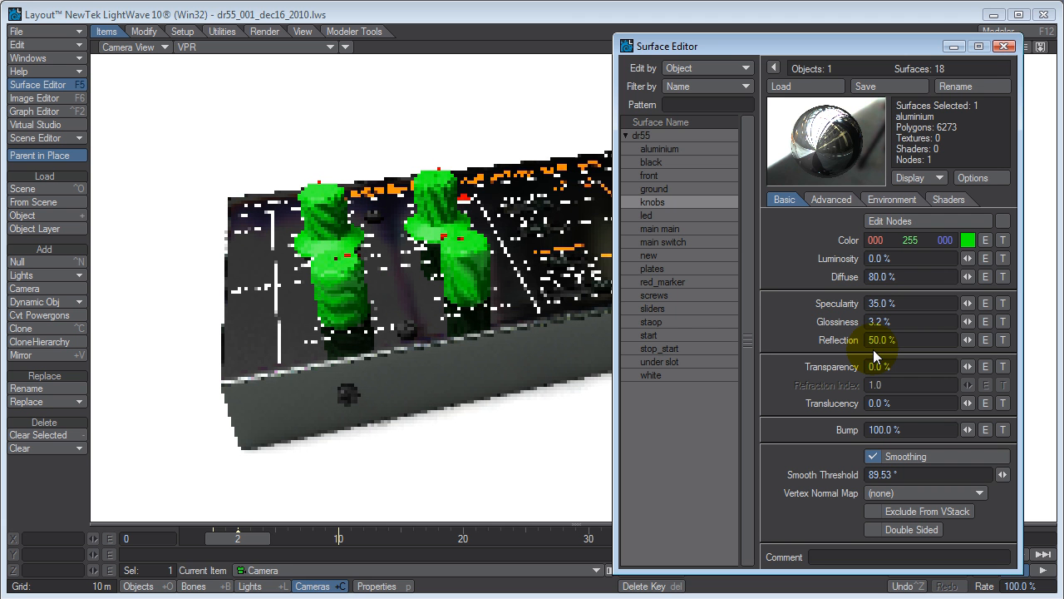
# - Darken the knobs surface colour to a deep green (0, 34, 0)
pyautogui.click(968, 241)
pyautogui.click(978, 225)
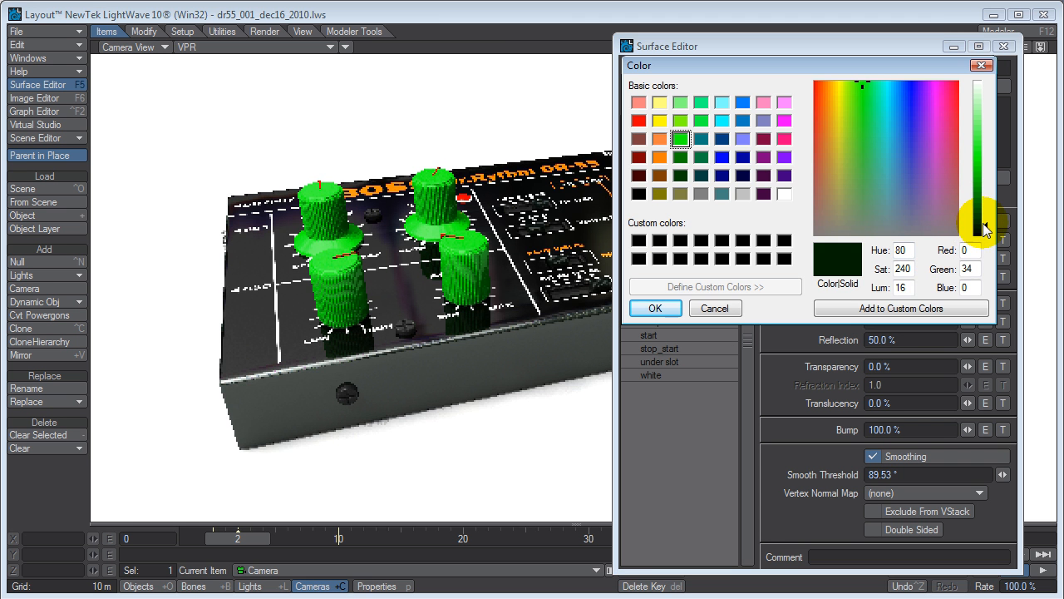
pyautogui.click(655, 308)
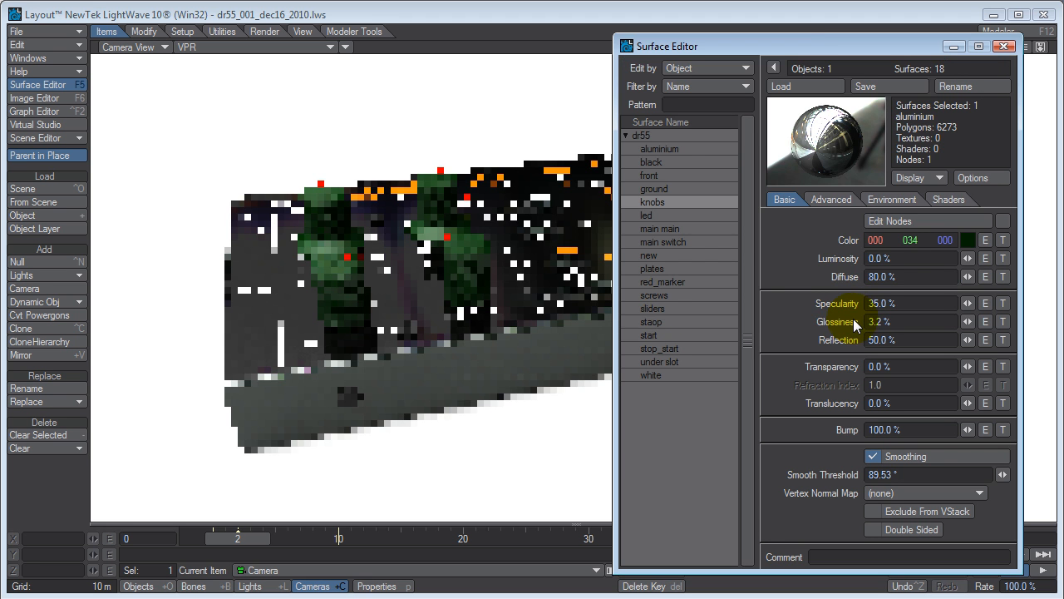
# - Set the knobs surface colour to black (0, 0, 0) and close the Surface Editor
pyautogui.click(967, 240)
pyautogui.click(639, 193)
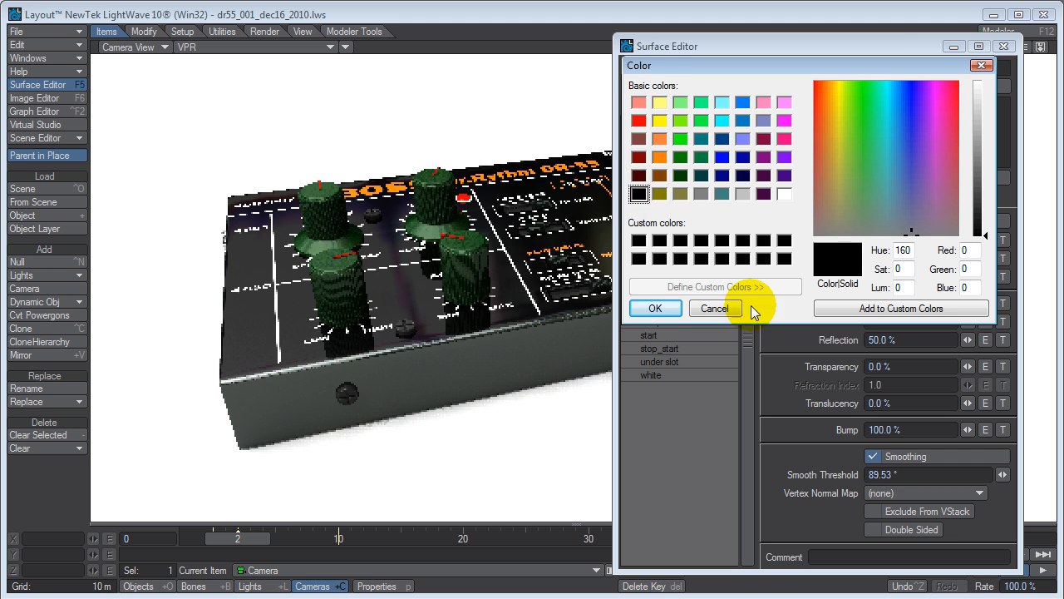
pyautogui.click(652, 307)
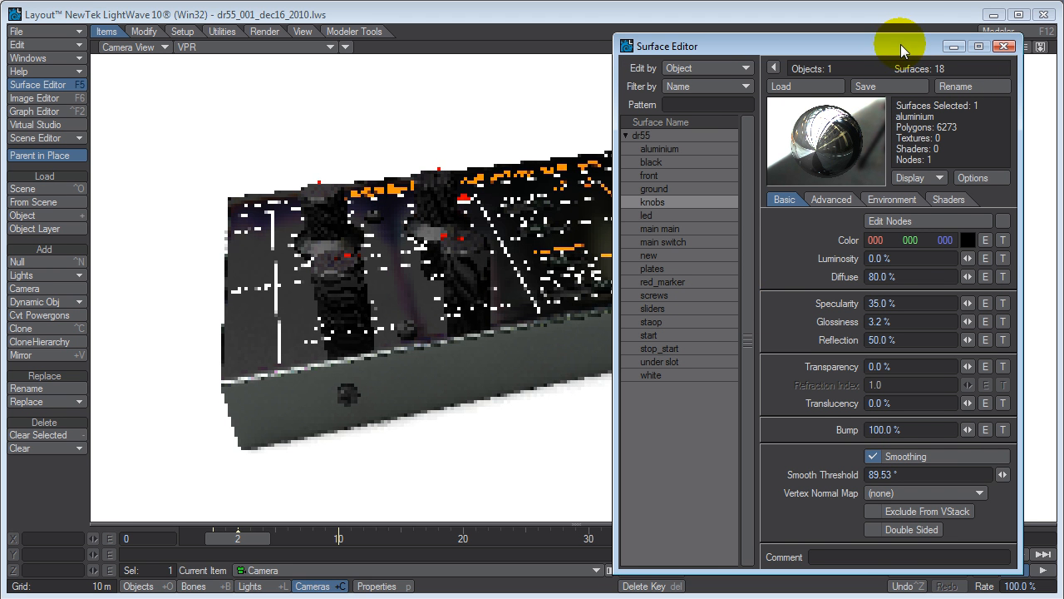
pyautogui.moveTo(900, 44); pyautogui.dragTo(824, 40)
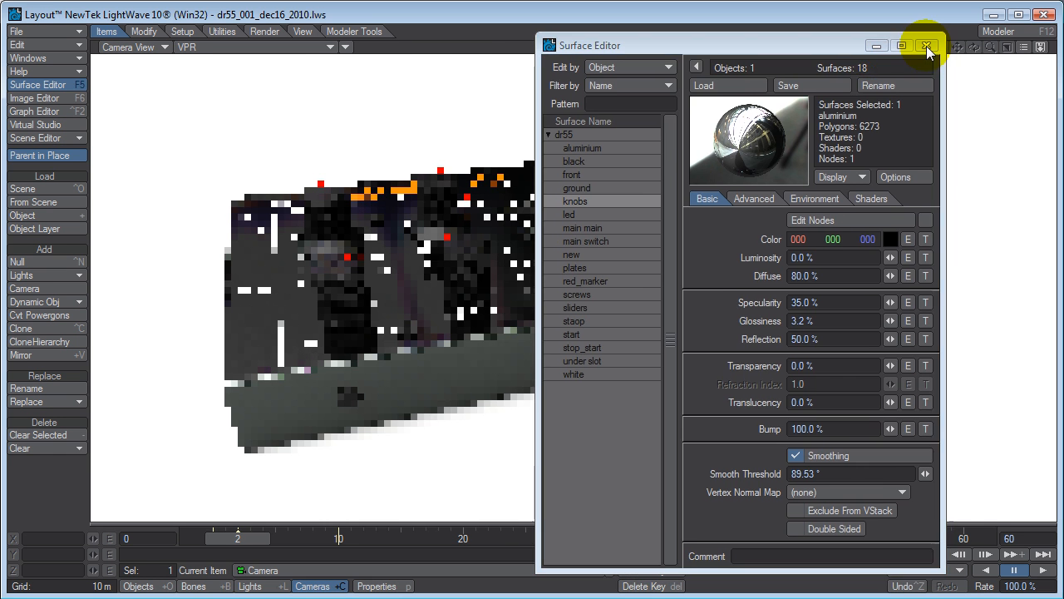
pyautogui.click(926, 46)
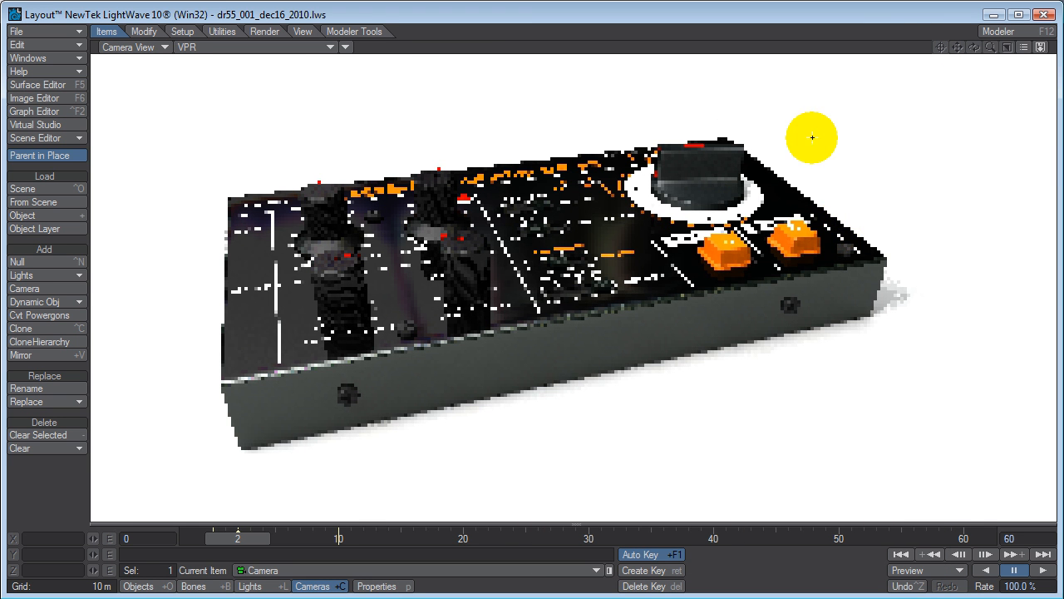
# - Try Half Resolution in the VPR options, switch it back off and close the options
pyautogui.click(1026, 48)
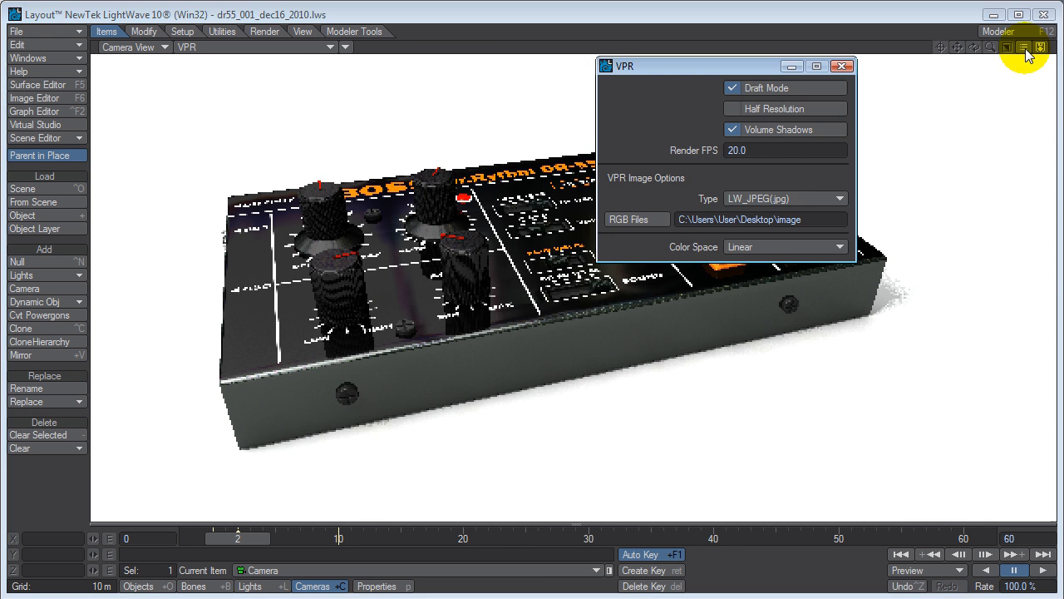
pyautogui.moveTo(718, 69); pyautogui.dragTo(515, 157)
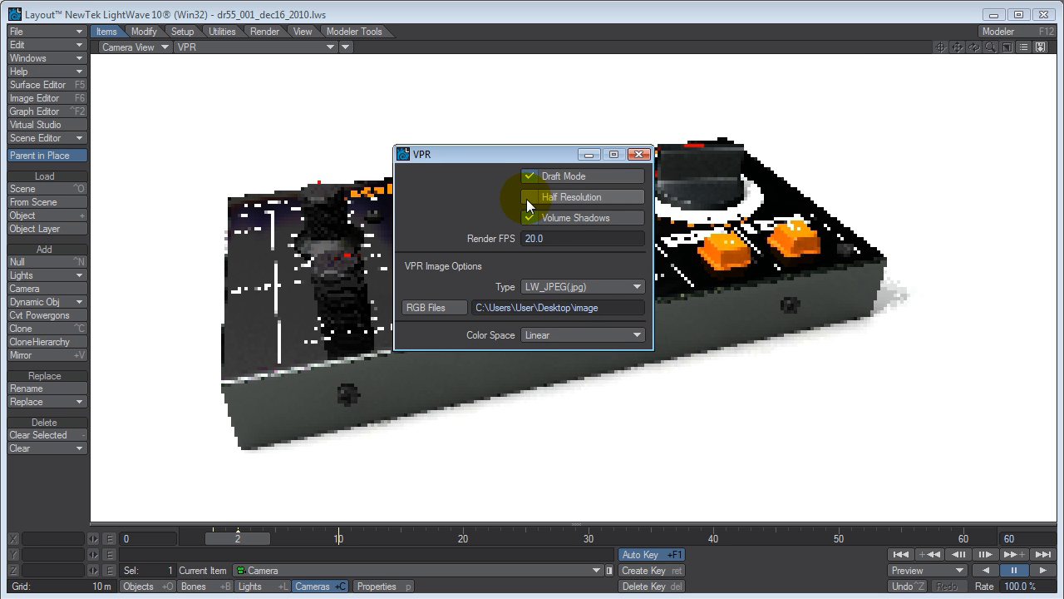
pyautogui.click(530, 198)
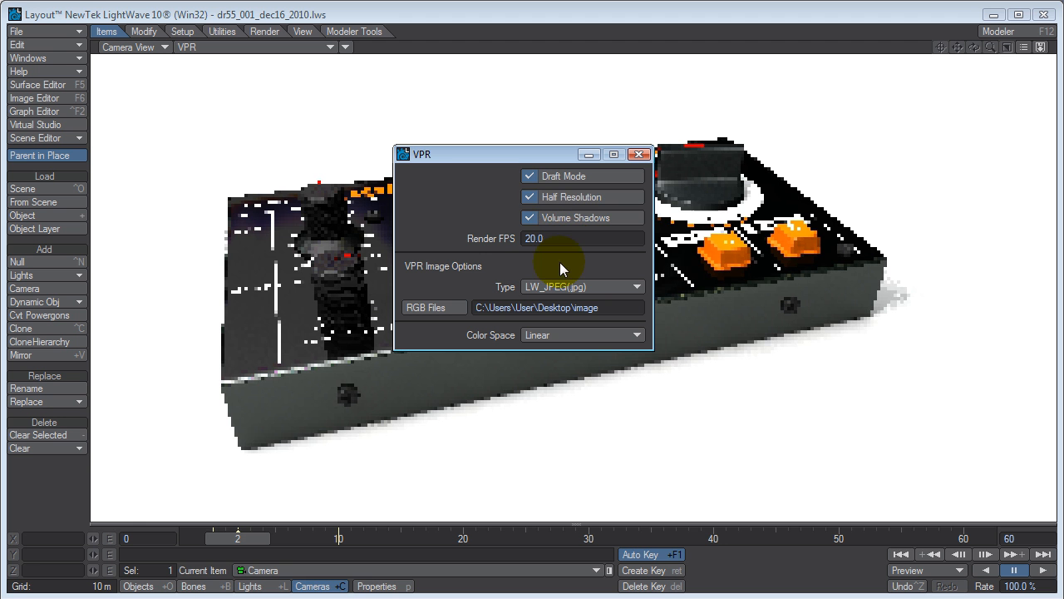
pyautogui.doubleClick(543, 200)
pyautogui.click(530, 200)
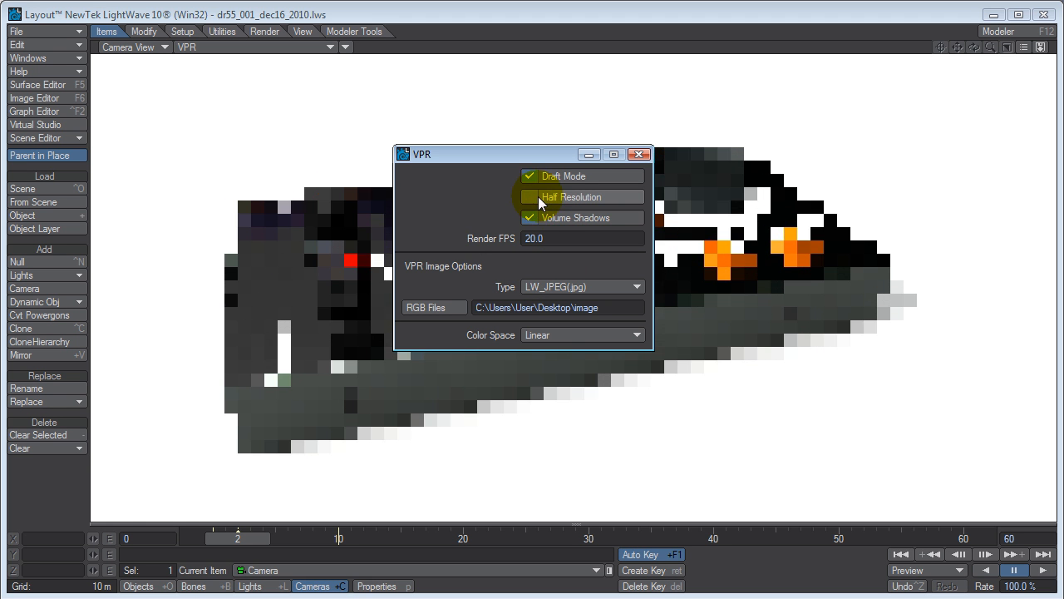
pyautogui.moveTo(524, 161); pyautogui.dragTo(750, 211)
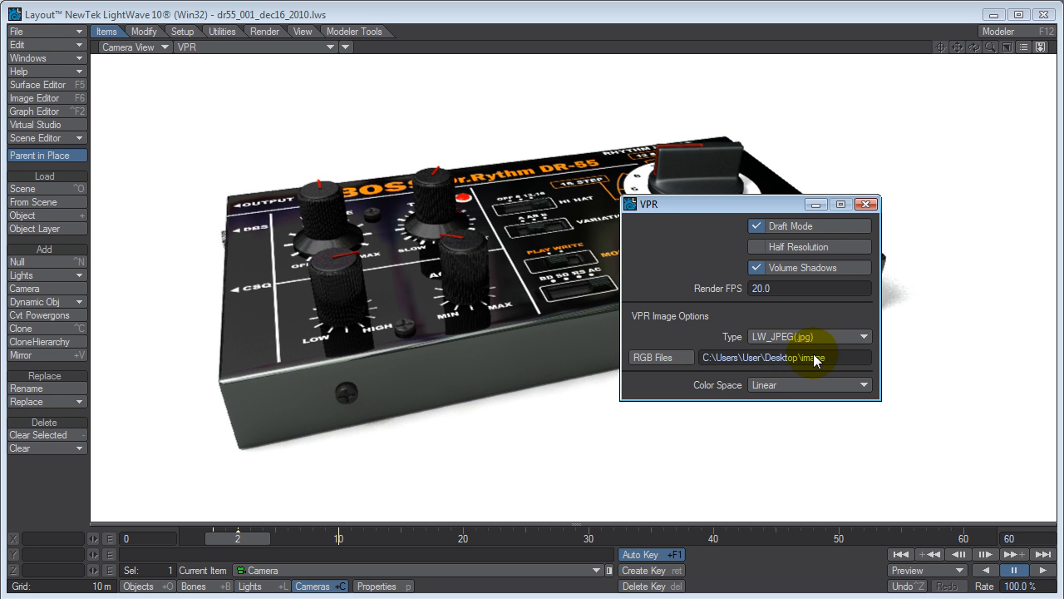
pyautogui.click(873, 204)
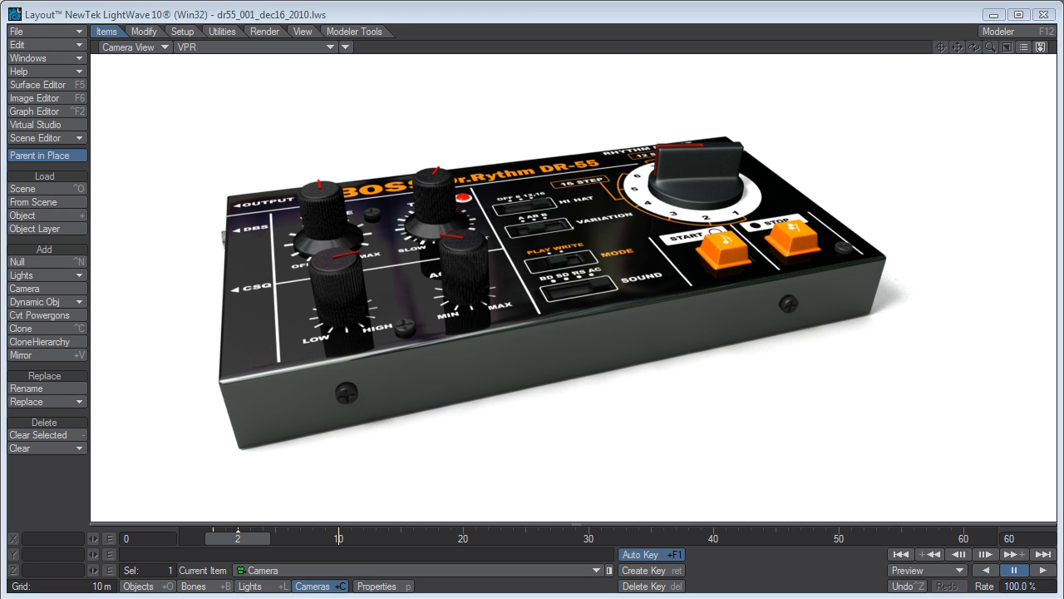
# - Enable OpenGL Overlay for the VPR camera viewport
pyautogui.rightClick(272, 0)
pyautogui.click(308, 1)
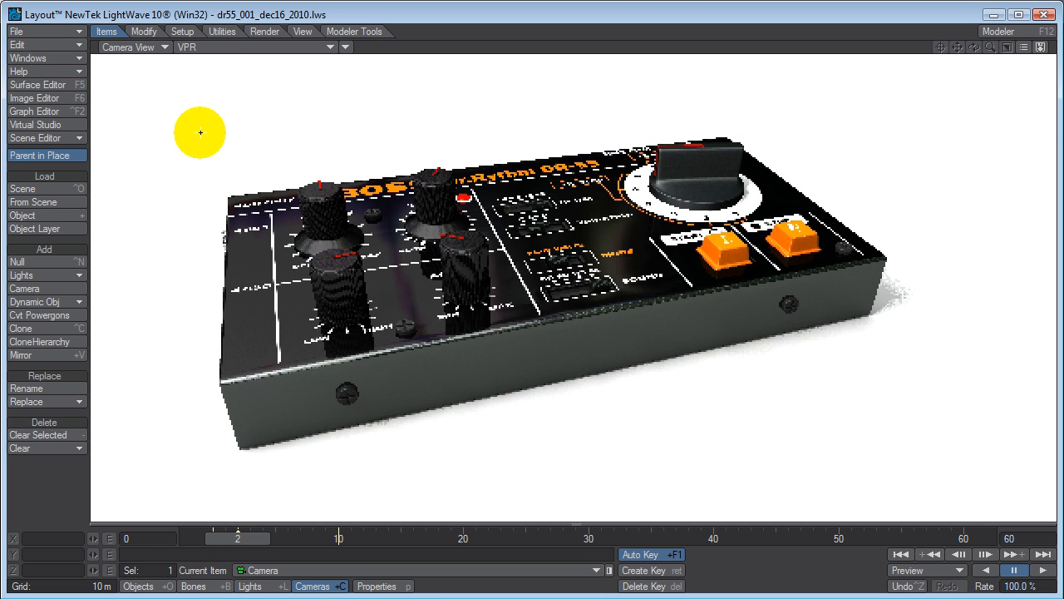
pyautogui.click(348, 47)
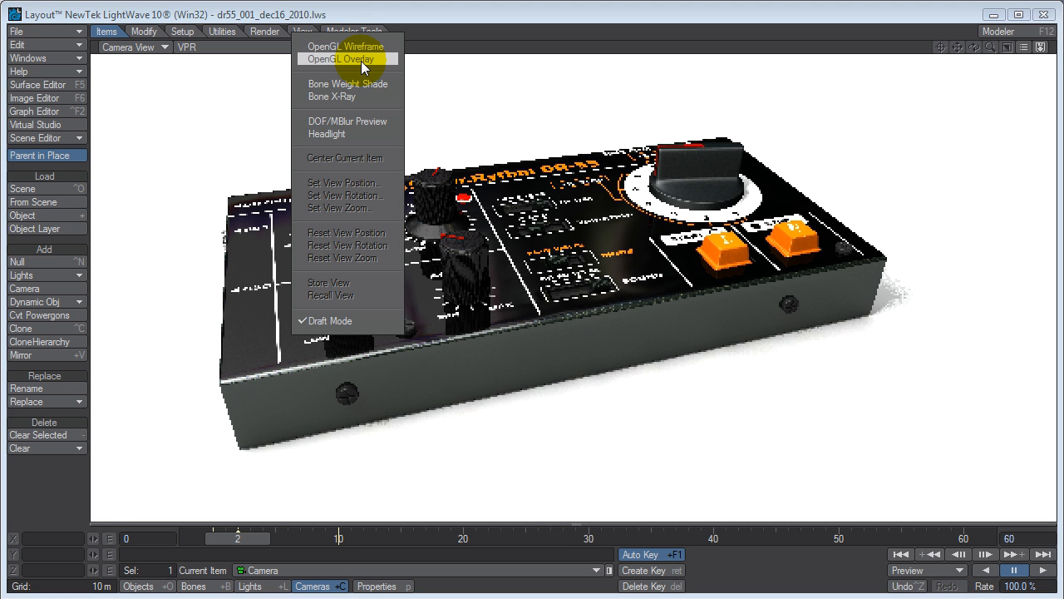
pyautogui.click(361, 60)
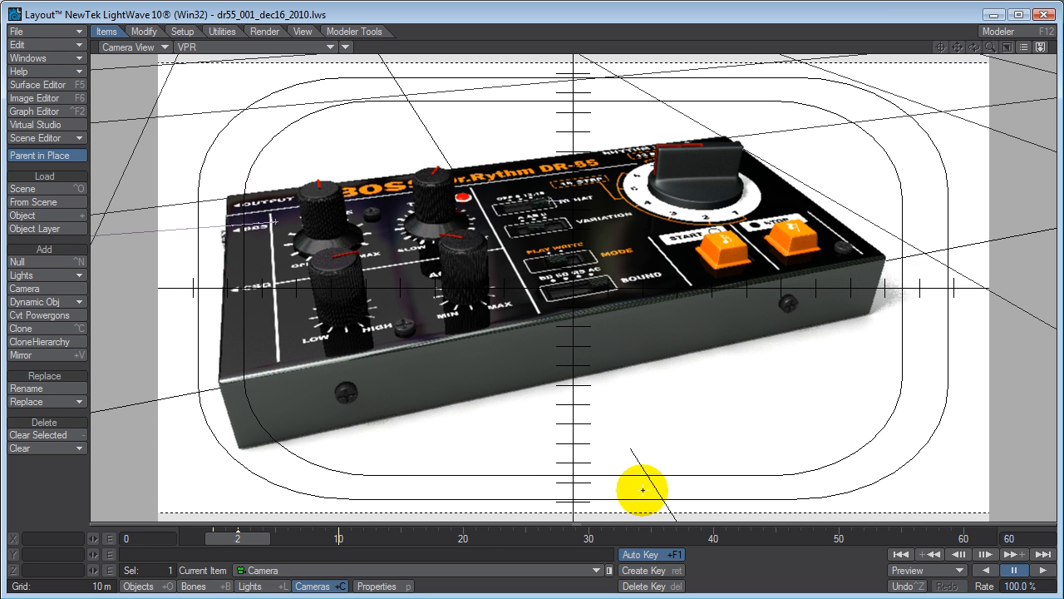
pyautogui.click(346, 46)
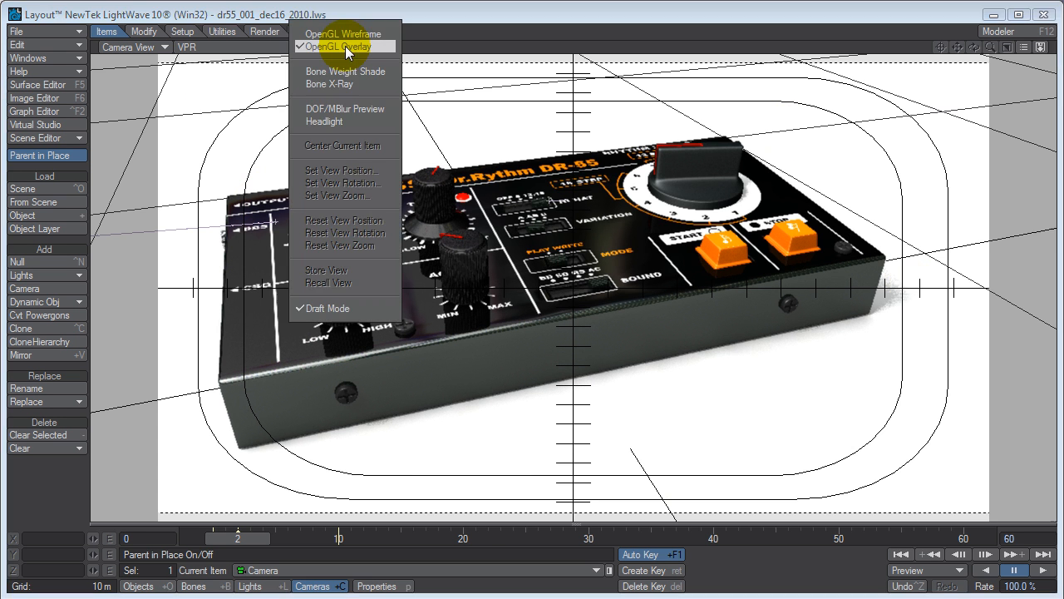
pyautogui.click(475, 31)
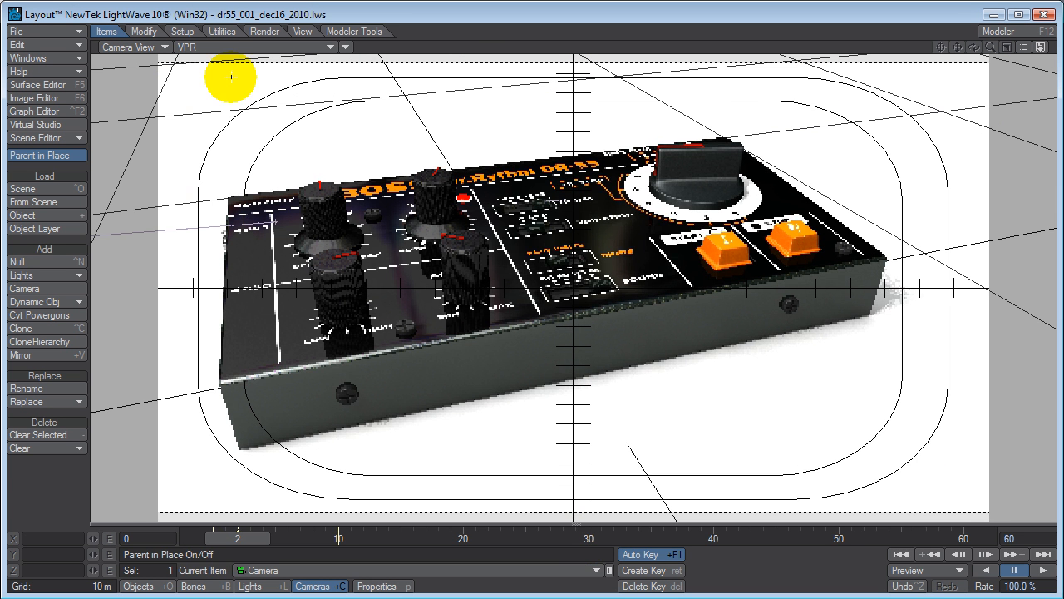
# - Switch the VPR viewport to Perspective and orbit in close on the drum machine's knobs
pyautogui.click(133, 47)
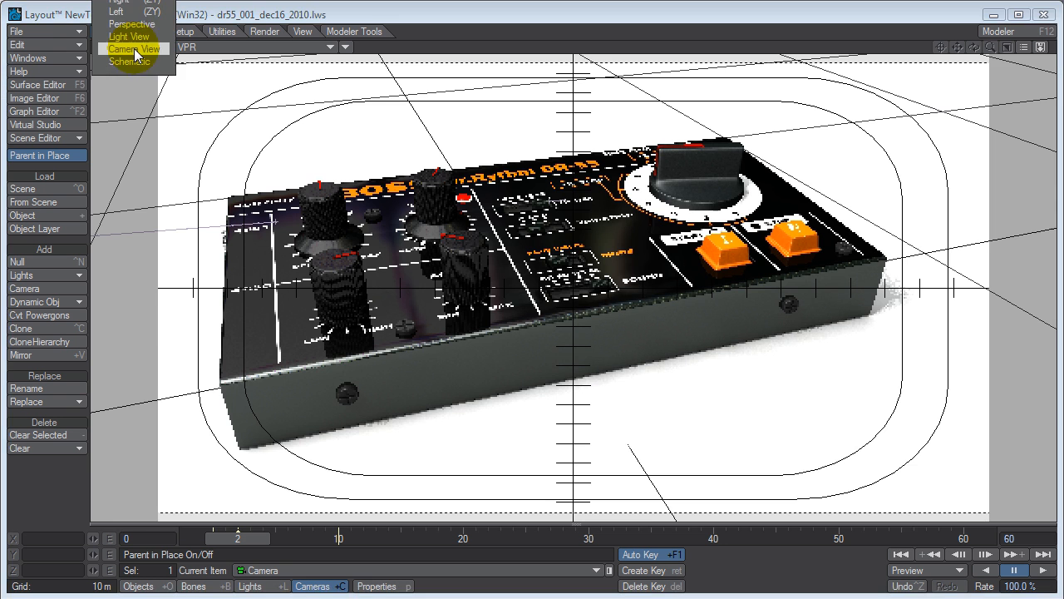
pyautogui.click(163, 27)
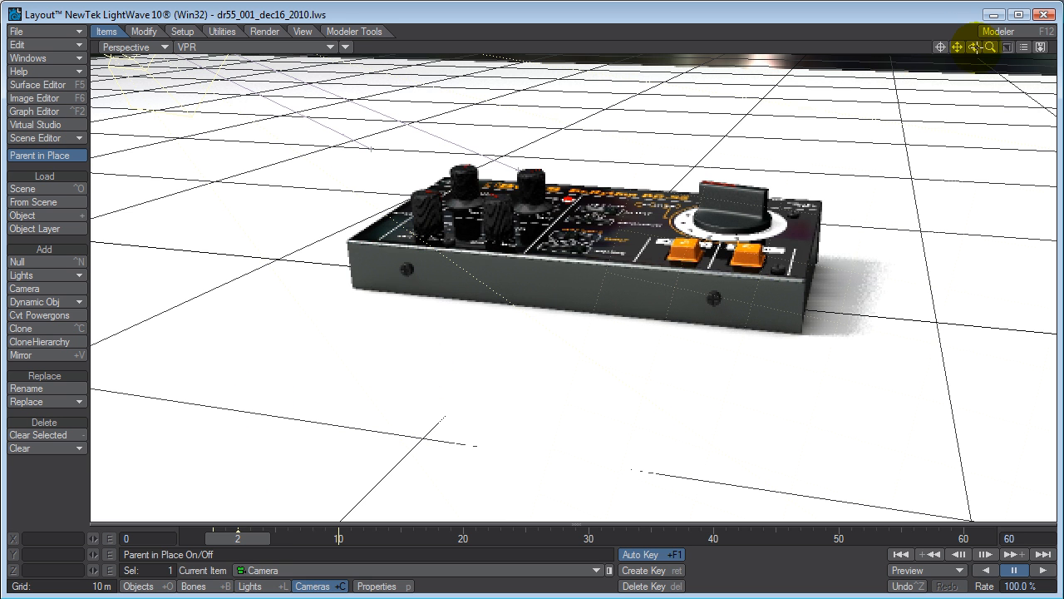
pyautogui.moveTo(990, 47)
pyautogui.mouseDown()
pyautogui.moveTo(993, 70)
pyautogui.moveTo(257, 88)
pyautogui.moveTo(258, 119)
pyautogui.moveTo(278, 107)
pyautogui.moveTo(257, 86)
pyautogui.moveTo(262, 124)
pyautogui.moveTo(974, 47)
pyautogui.moveTo(53, 17)
pyautogui.moveTo(252, 88)
pyautogui.moveTo(161, 100)
pyautogui.moveTo(227, 85)
pyautogui.moveTo(46, 43)
pyautogui.moveTo(250, 83)
pyautogui.moveTo(361, 76)
pyautogui.moveTo(292, 93)
pyautogui.moveTo(971, 48)
pyautogui.mouseUp()
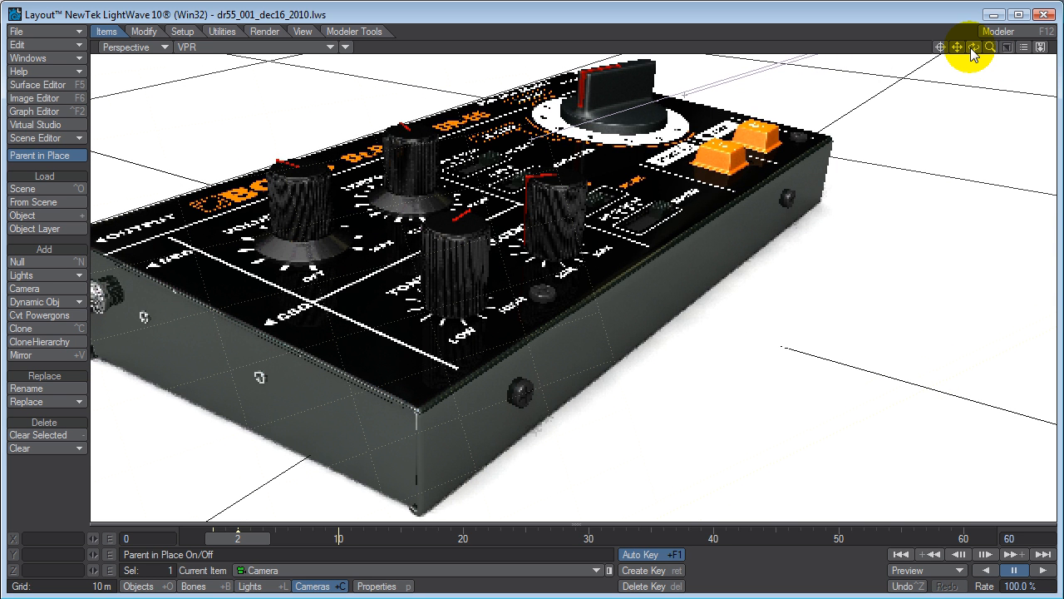
# - Preview the scene through Light View in VPR and return the viewport to Camera View
pyautogui.click(137, 48)
pyautogui.click(137, 57)
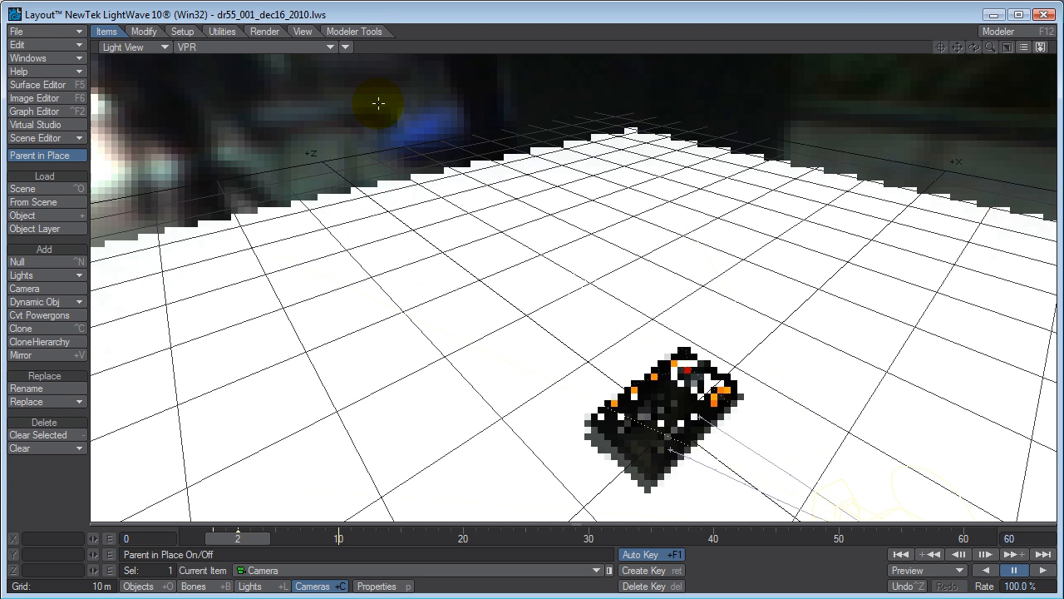
pyautogui.click(134, 46)
pyautogui.click(145, 58)
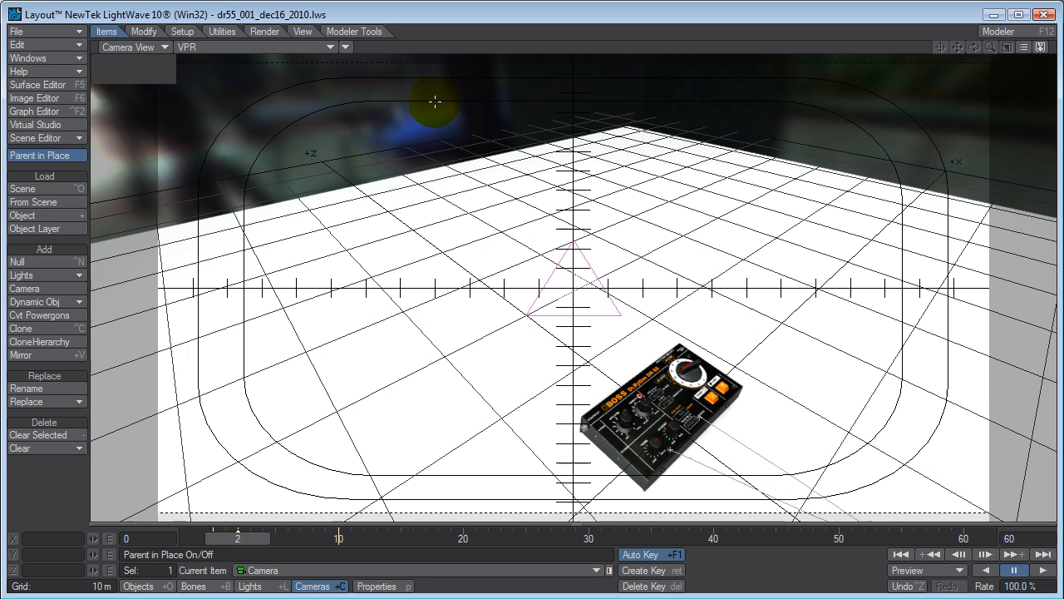
pyautogui.click(473, 101)
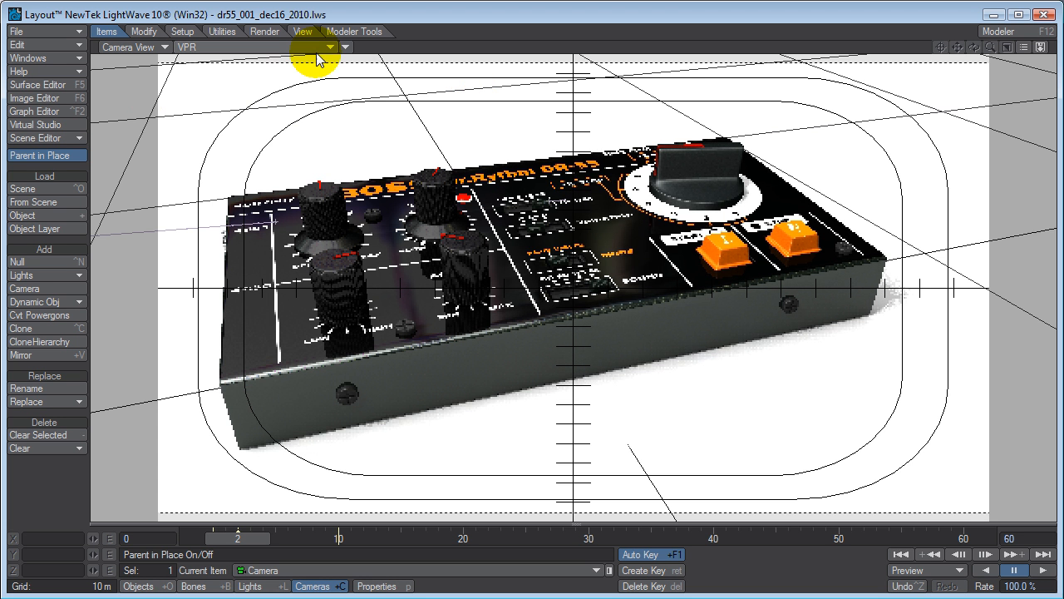
# - Try OpenGL Wireframe in the VPR camera viewport and switch it back off
pyautogui.click(346, 47)
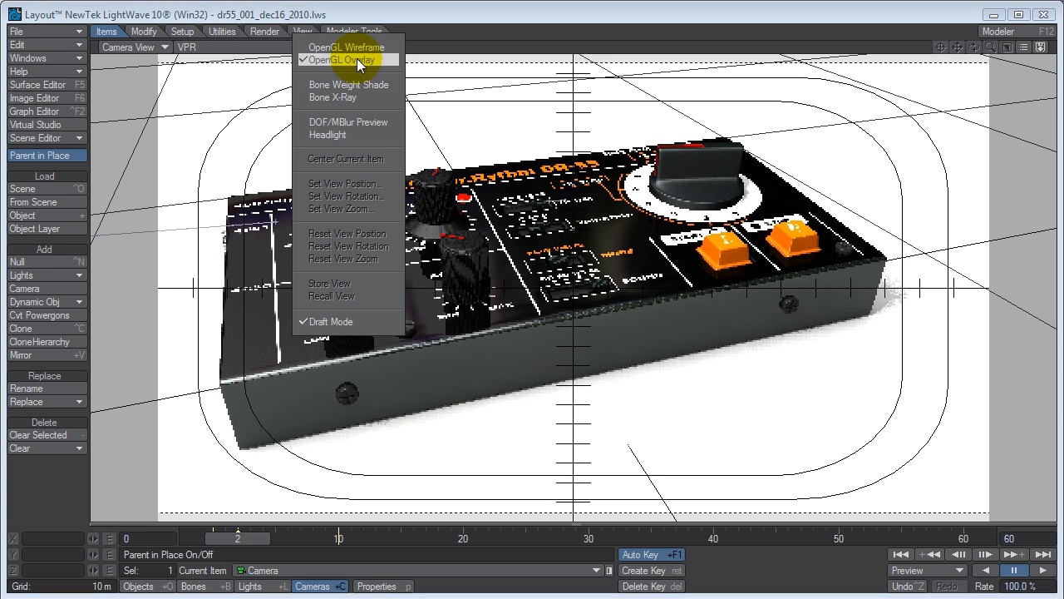
pyautogui.click(340, 49)
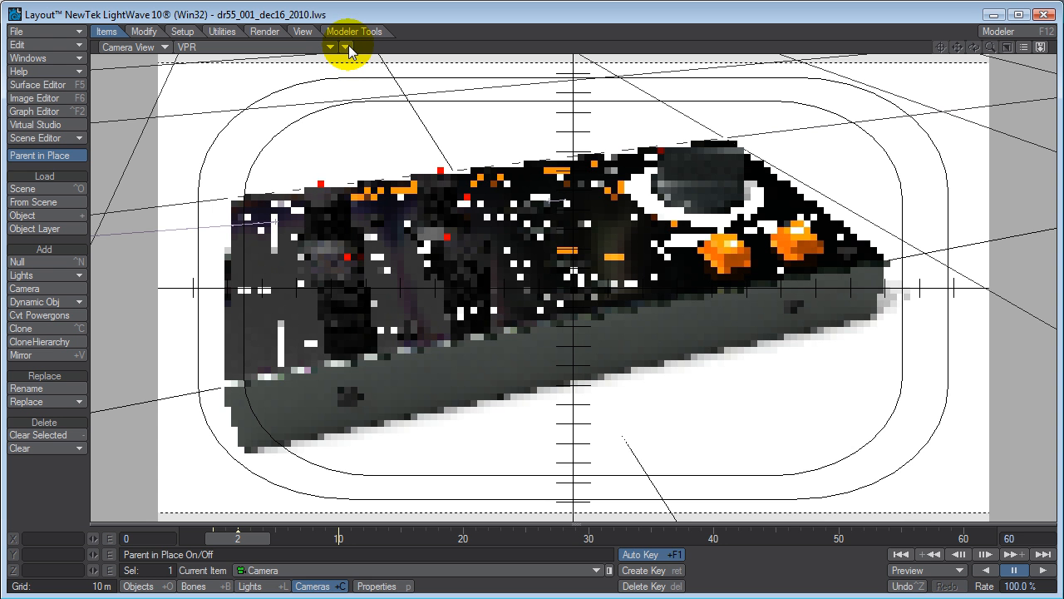
pyautogui.click(348, 46)
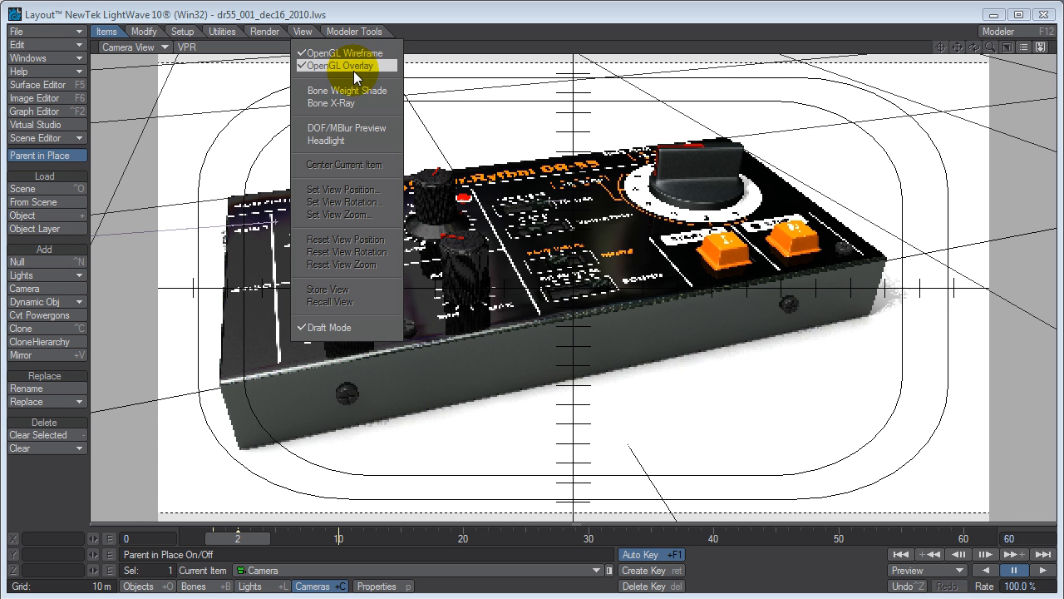
pyautogui.click(350, 53)
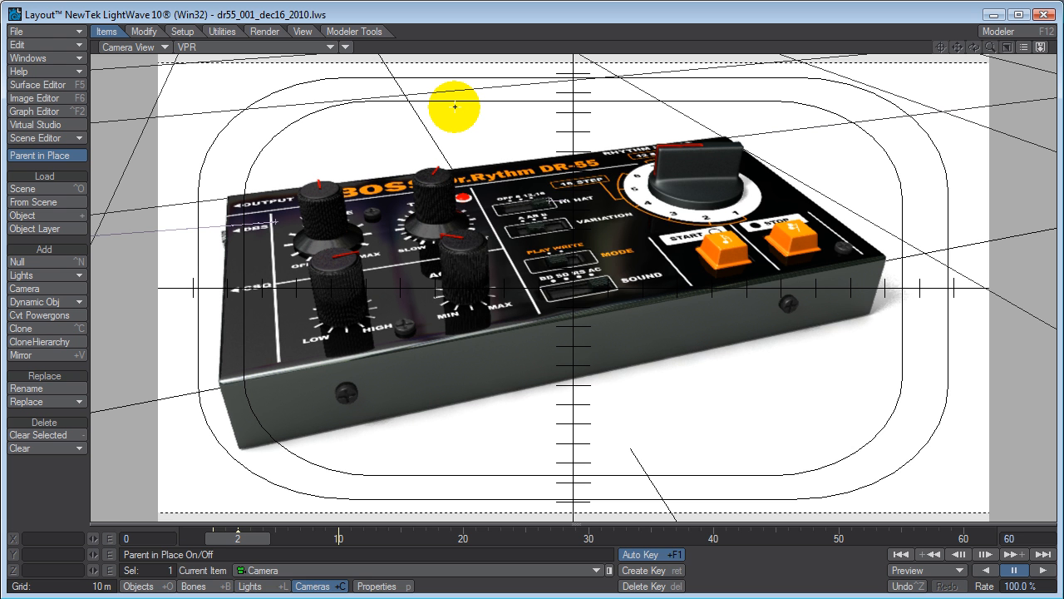
# - Turn on the limited region to restrict the VPR preview to the knobs at the drum machine's left end
pyautogui.click(1043, 50)
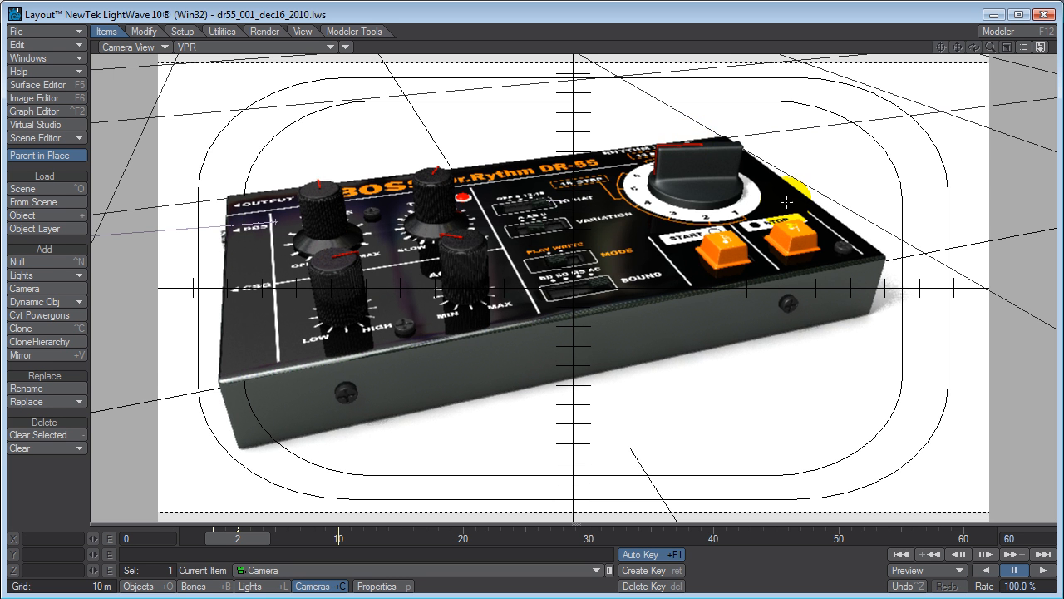
pyautogui.moveTo(822, 160); pyautogui.dragTo(684, 208)
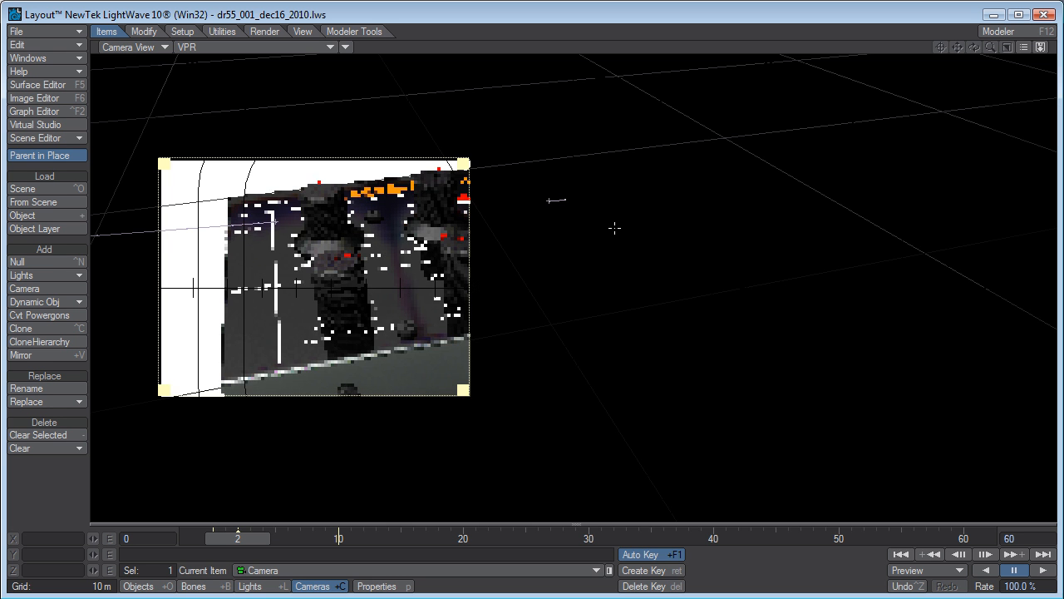